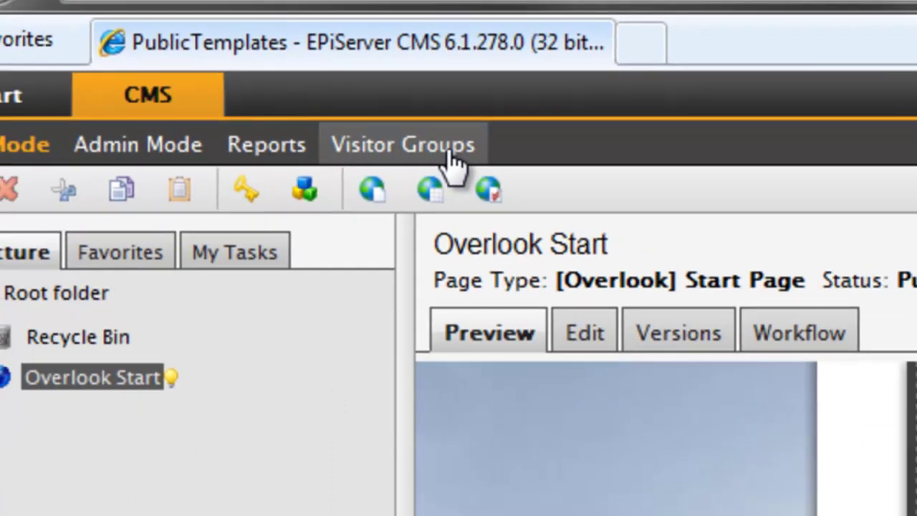
Create and save a 'Romantic visitors' group with a Search Keyword criterion of 'romantic'.
left_click(464, 186)
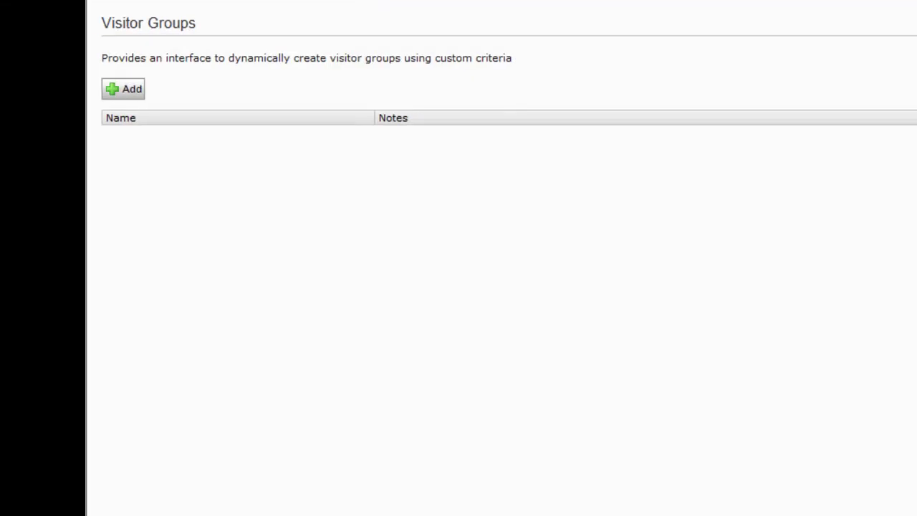
left_click(129, 94)
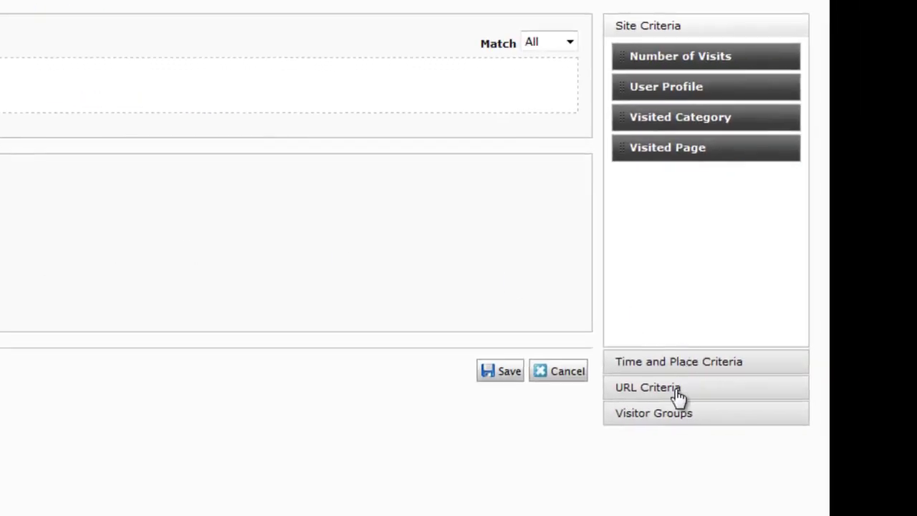
left_click(678, 393)
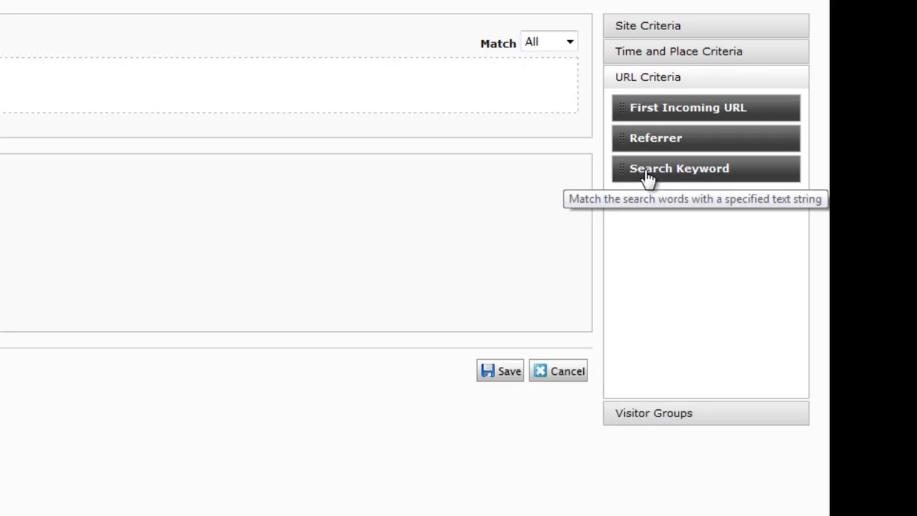
left_click_drag(647, 177, 341, 90)
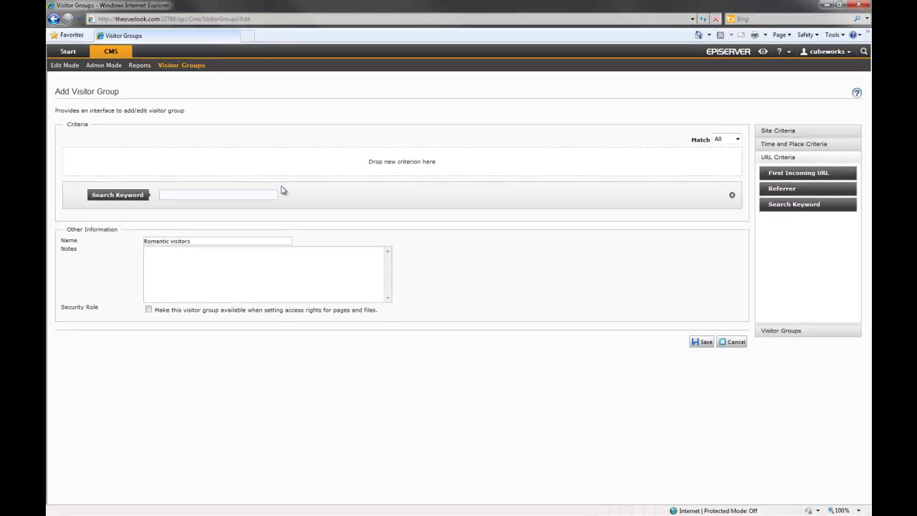
left_click(275, 194)
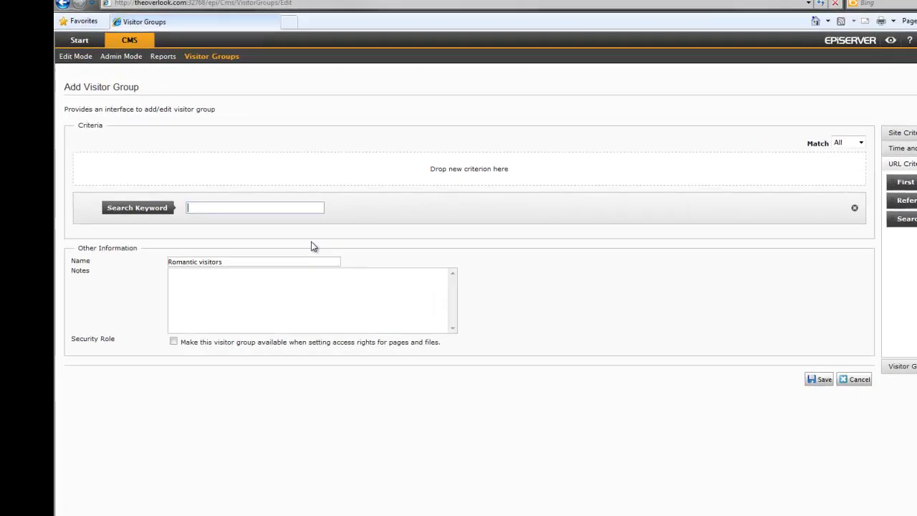
type("romantic")
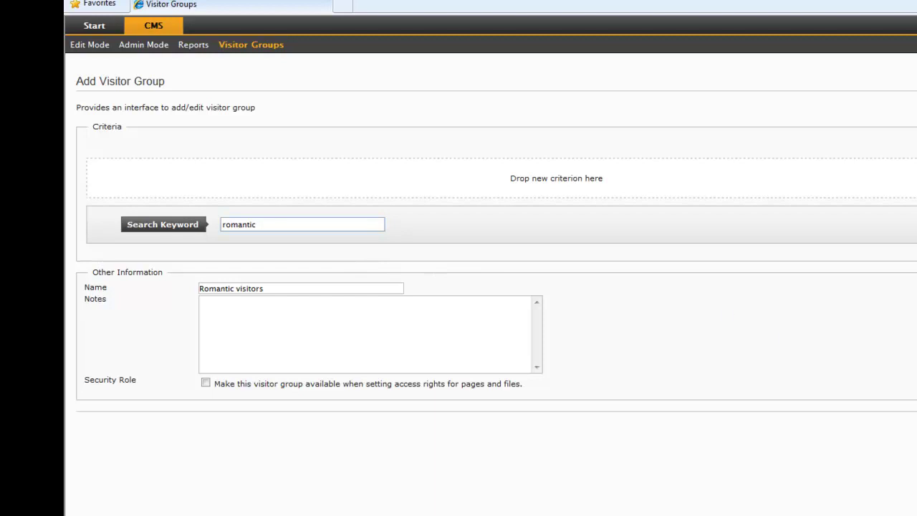
left_click(709, 347)
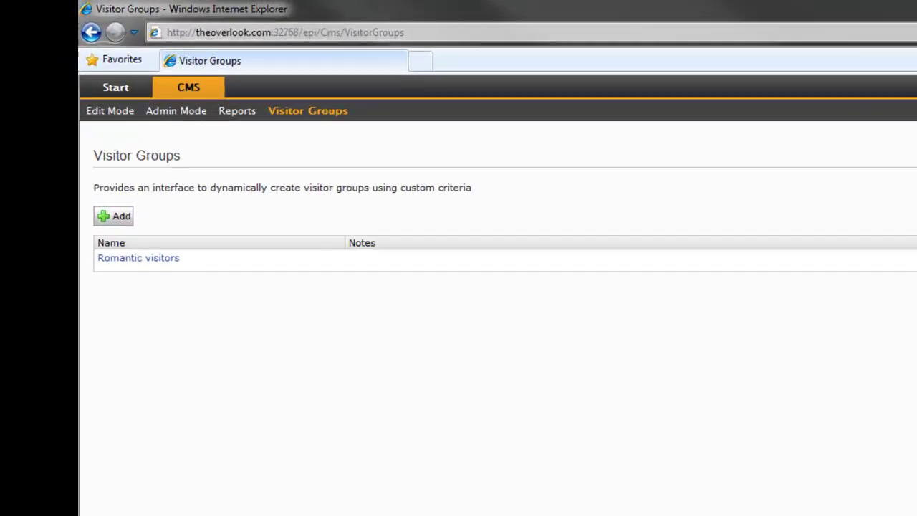
Add an 'Everyone else' group whose criterion is Not a member of Romantic visitors.
left_click(125, 228)
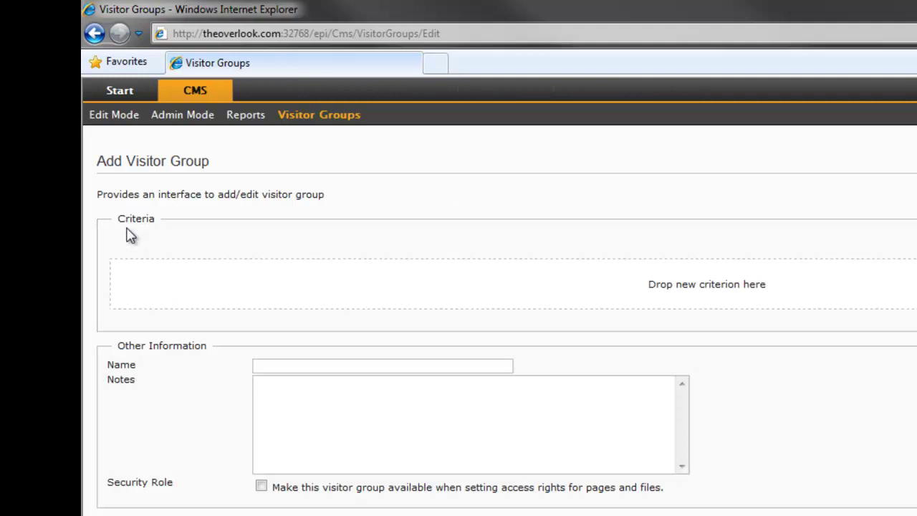
left_click(299, 363)
type("Everyone s")
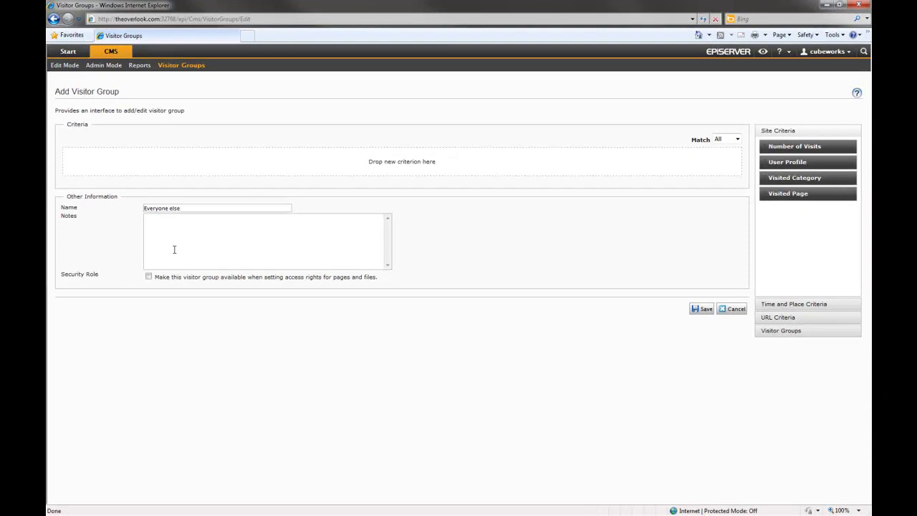
left_click(793, 333)
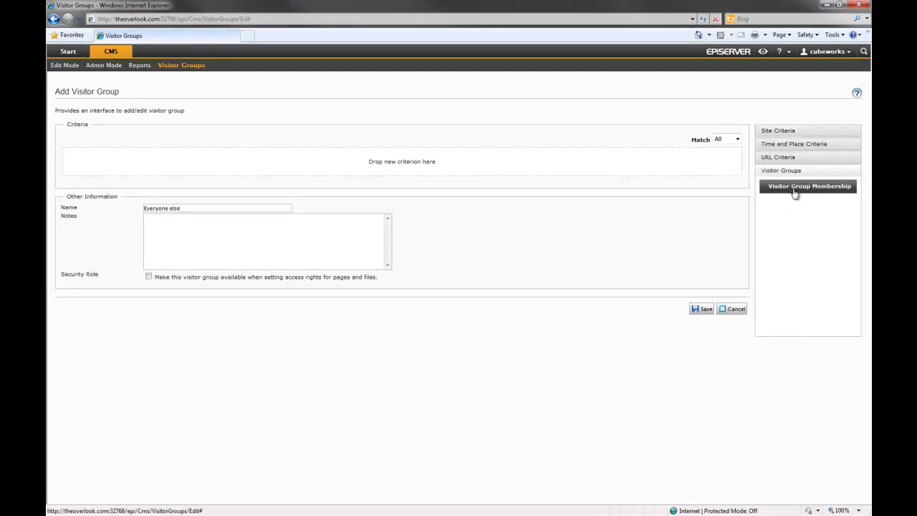
left_click_drag(795, 190, 523, 160)
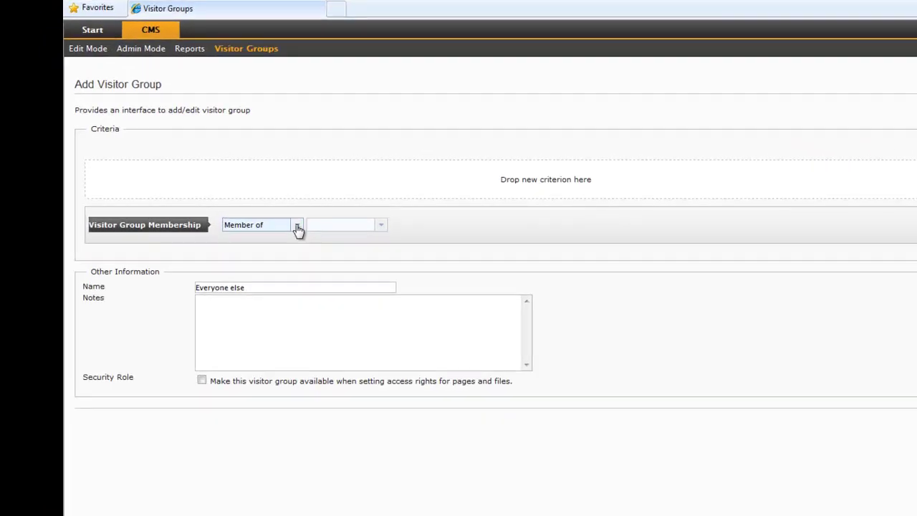
left_click(298, 227)
left_click(291, 252)
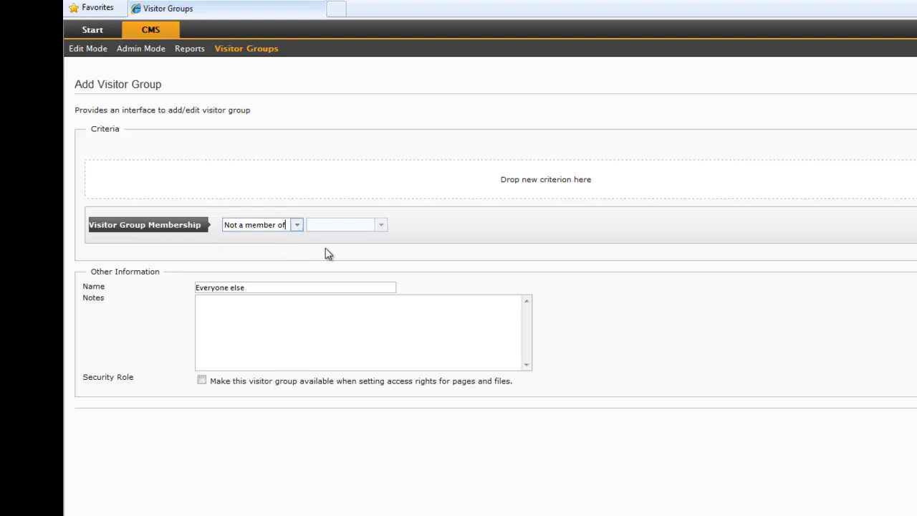
left_click(382, 228)
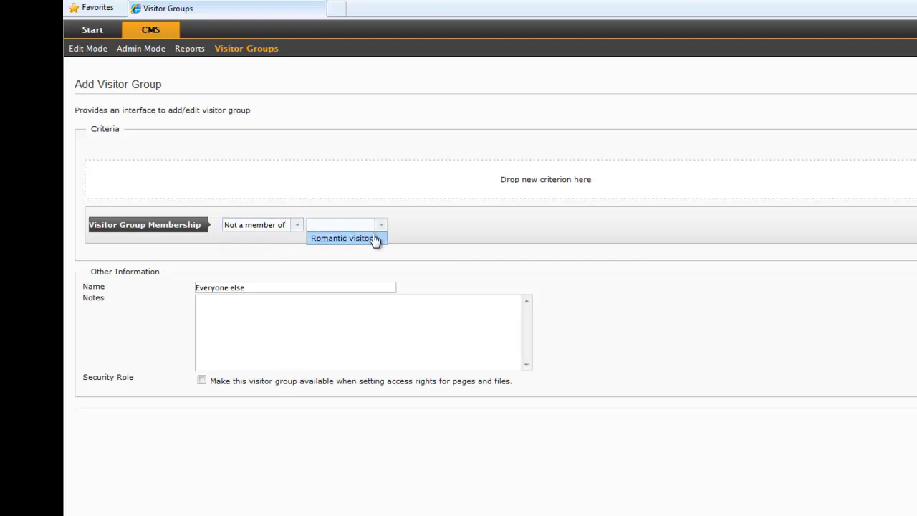
left_click(374, 239)
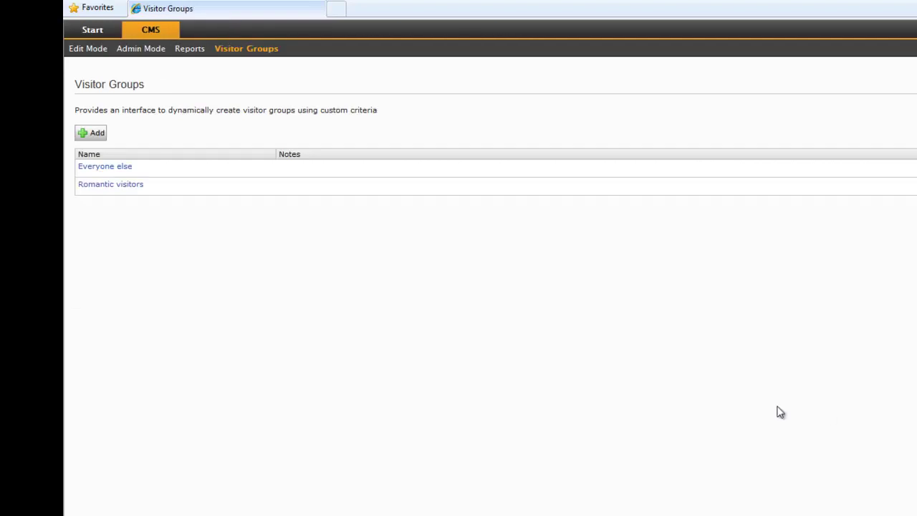
left_click(87, 49)
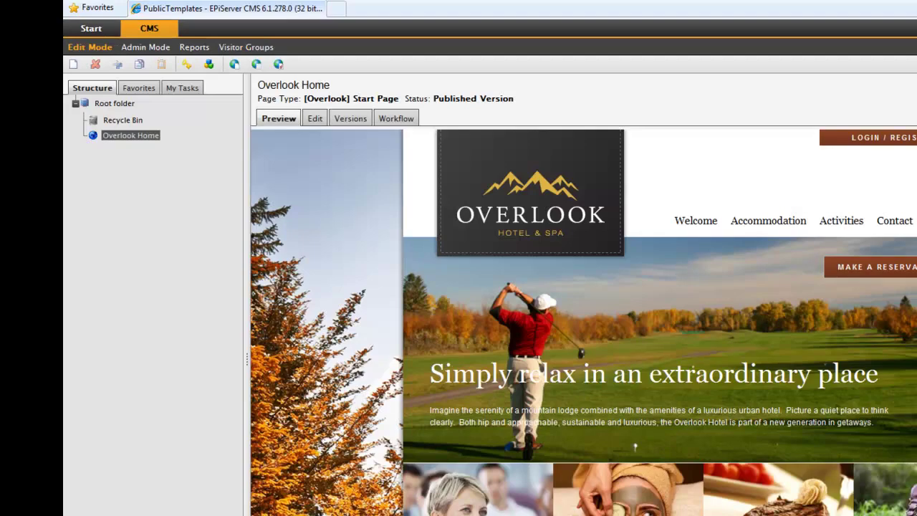
On Overlook Home, personalize the banner heading and paragraph so only Everyone else sees them.
right_click(140, 139)
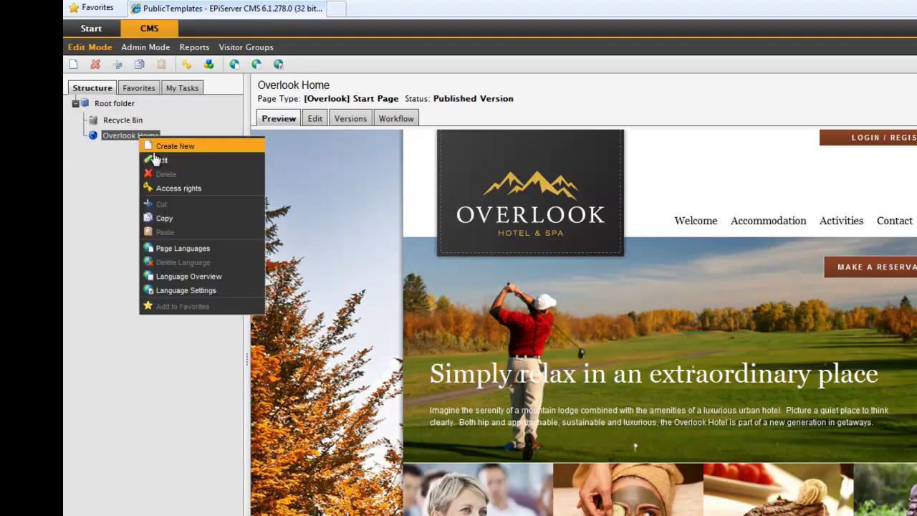
left_click(159, 159)
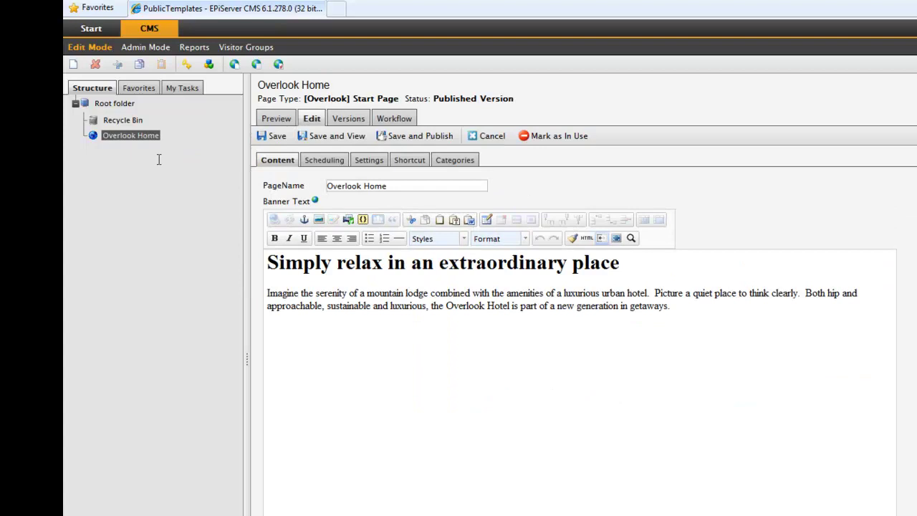
left_click_drag(678, 307, 232, 250)
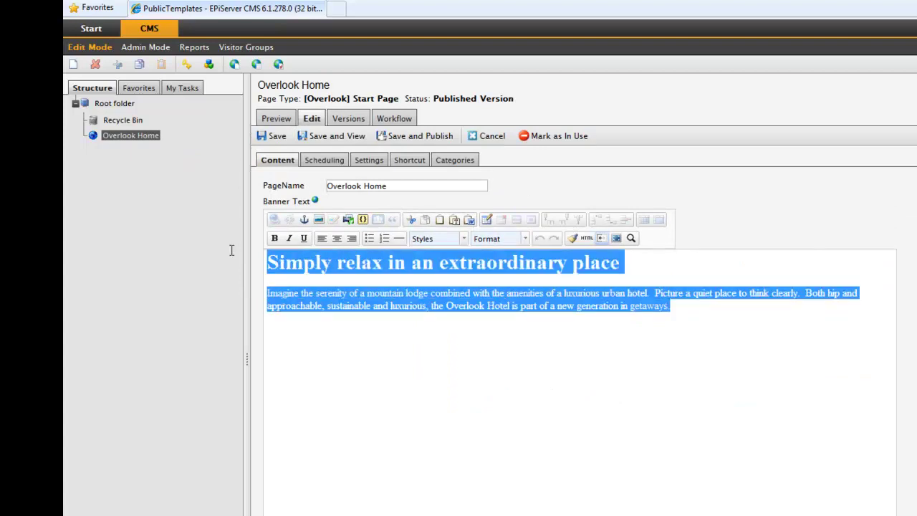
left_click(378, 220)
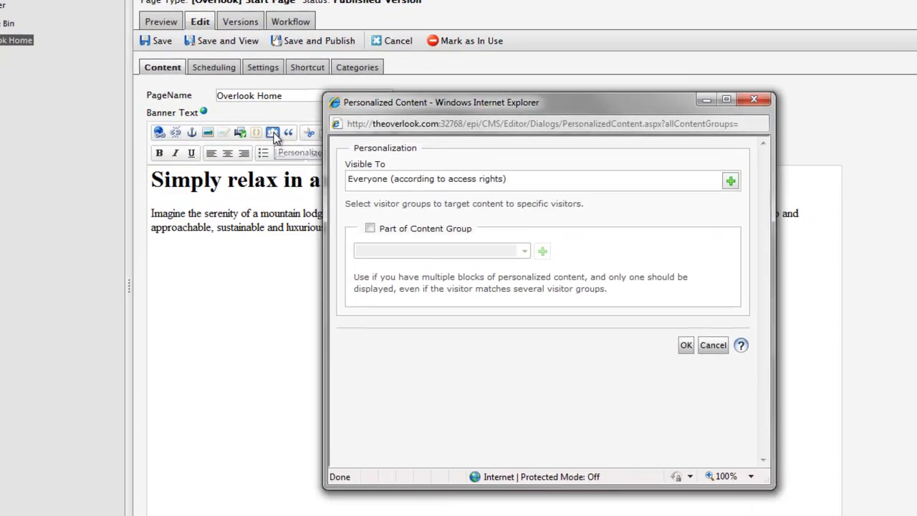
left_click(731, 180)
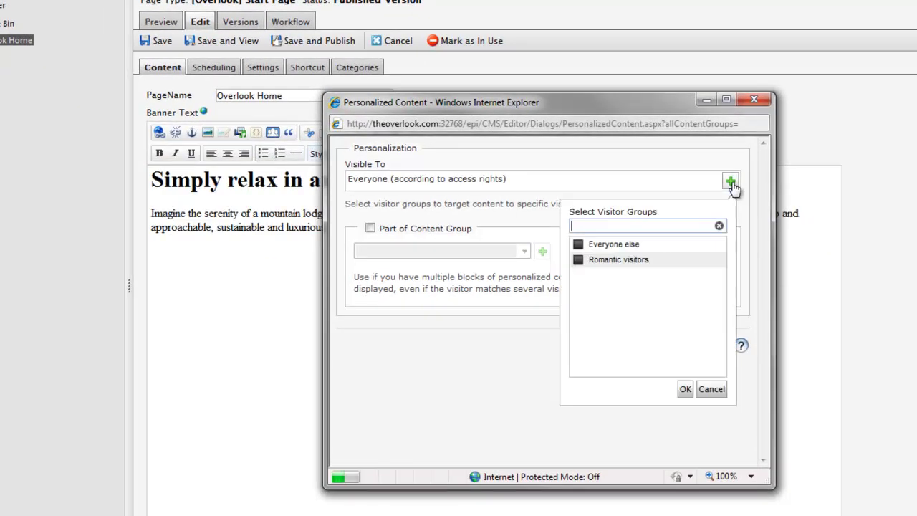
left_click(580, 244)
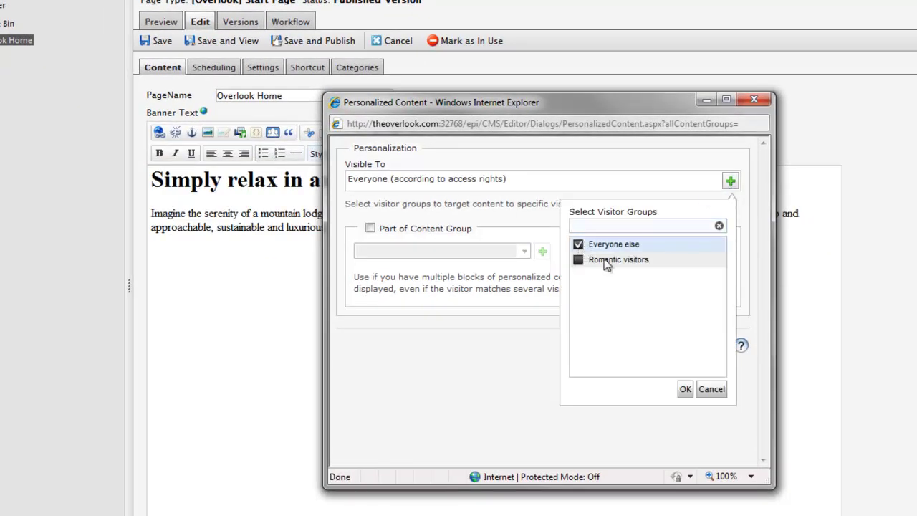
left_click(685, 389)
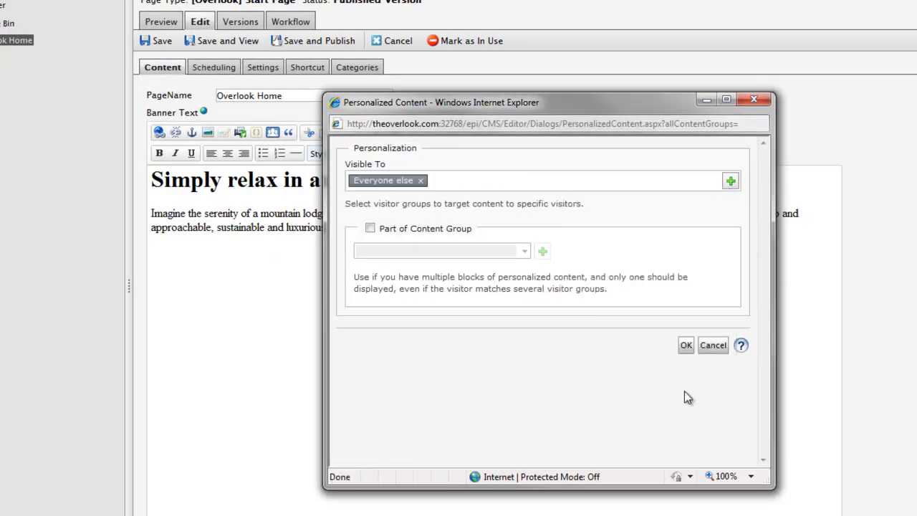
left_click(686, 347)
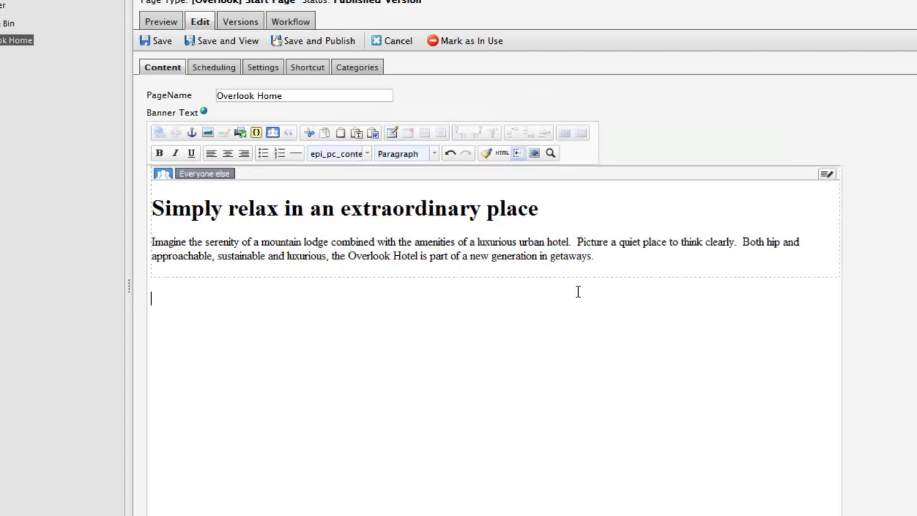
Paste the banner text below the block and format 'Yes, we invented the romantic weekend' as Heading 1.
type("Yes, we invented the romantic weekend Imagine the serenity of a mountain lodge combined with the amenities of a luxurious urban hotel.  Picture a quiet place to think clearly.  Both hip and approachable, sustainable and luxurious, the Overlook Hotel is part of a new generation in getaways.")
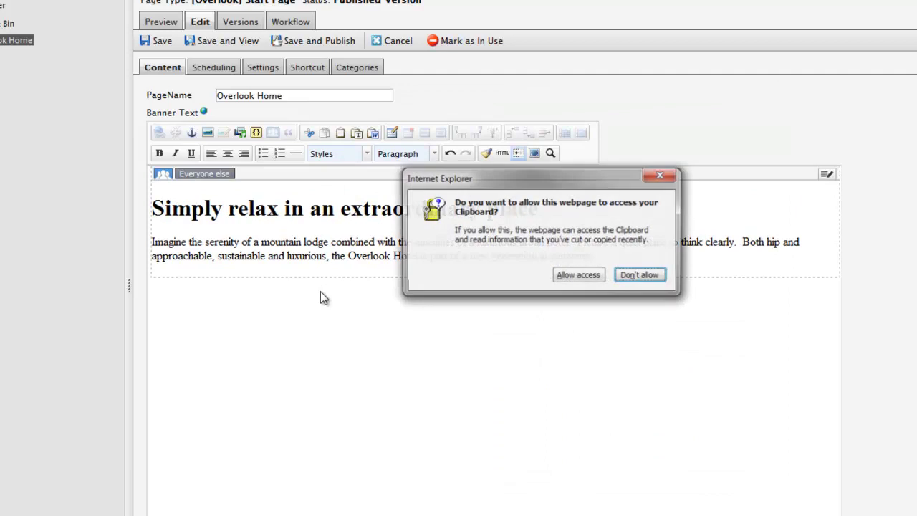
left_click(588, 277)
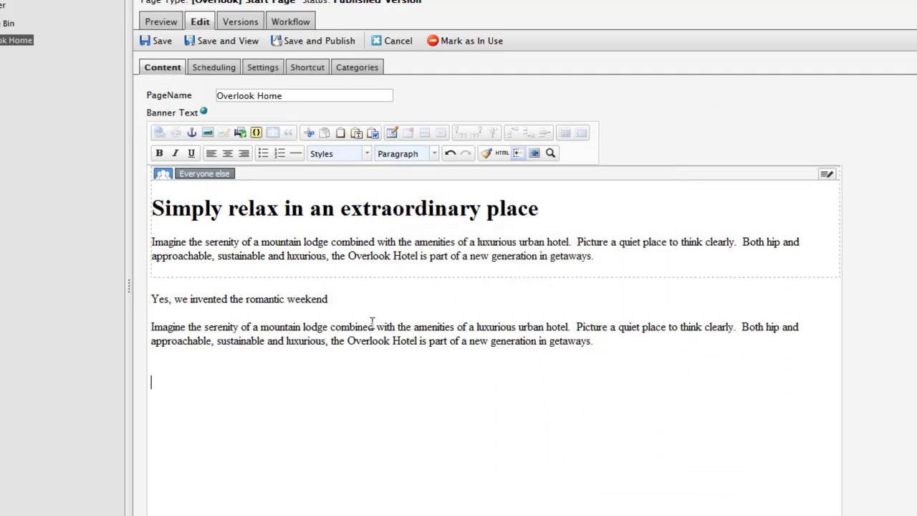
left_click_drag(363, 300, 149, 300)
left_click(435, 154)
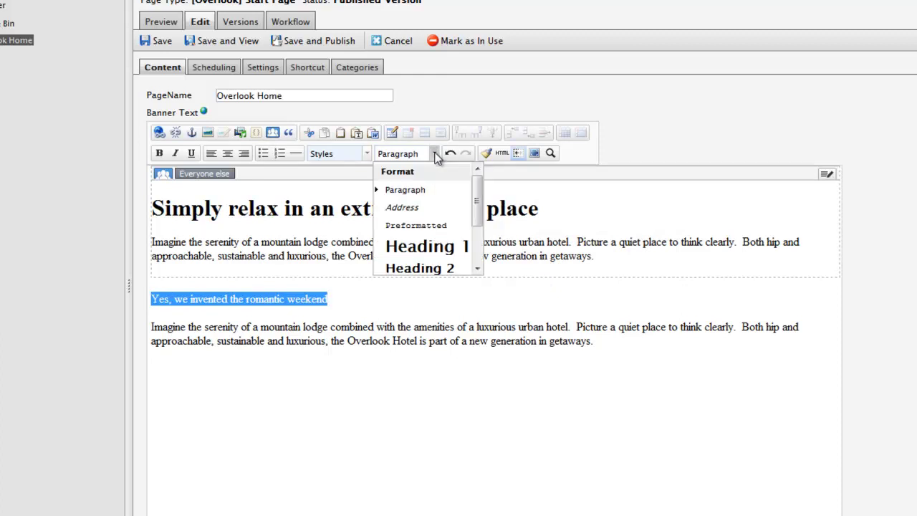
left_click(446, 247)
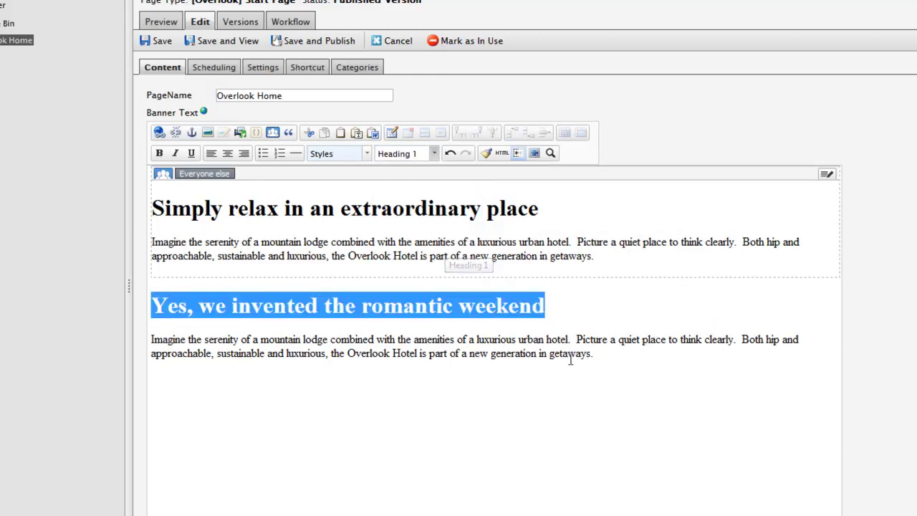
left_click_drag(614, 354, 92, 296)
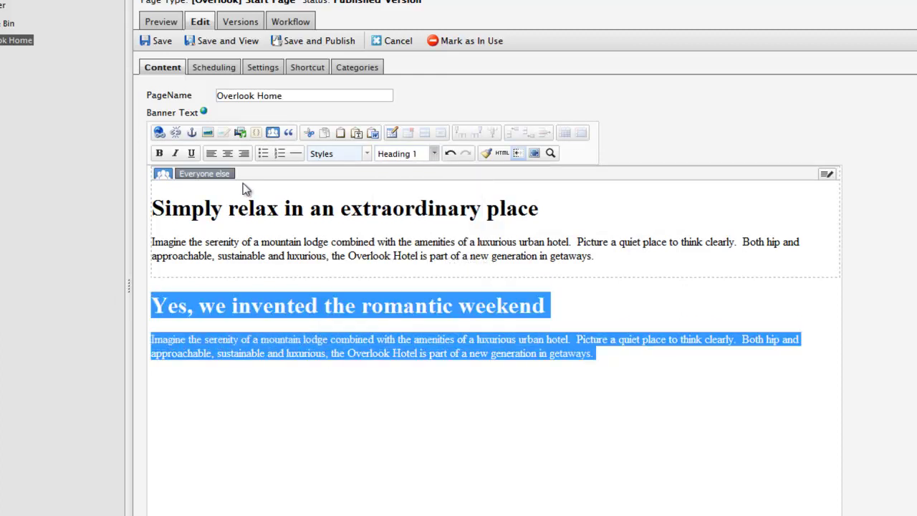
Personalize the romantic weekend heading and paragraph with Romantic visitors as the only audience.
left_click(271, 135)
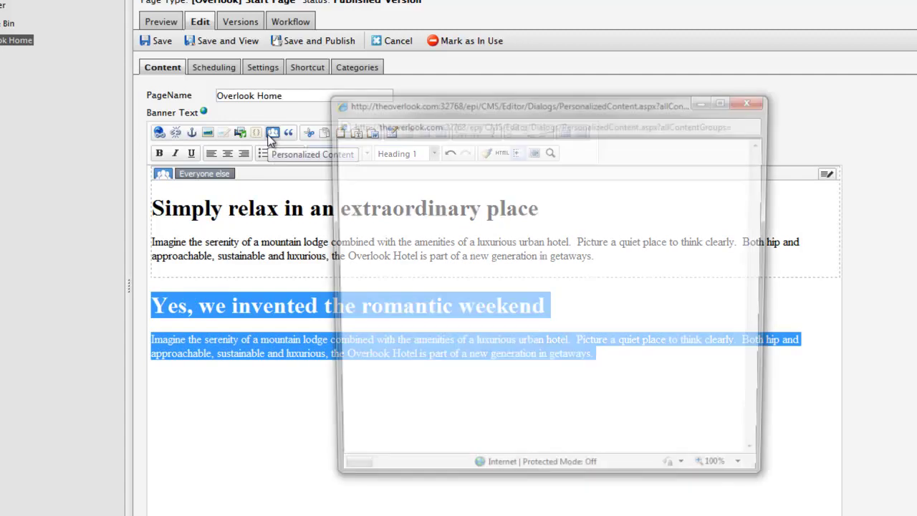
left_click(730, 183)
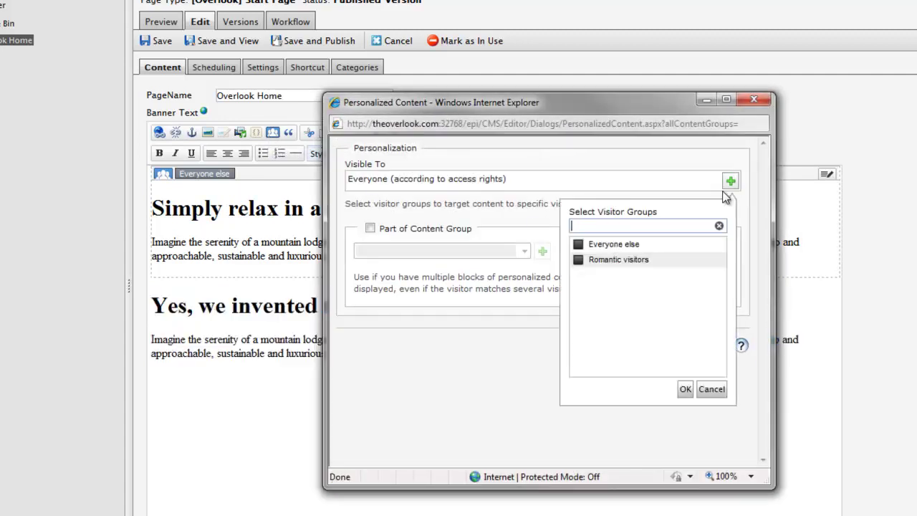
left_click(615, 265)
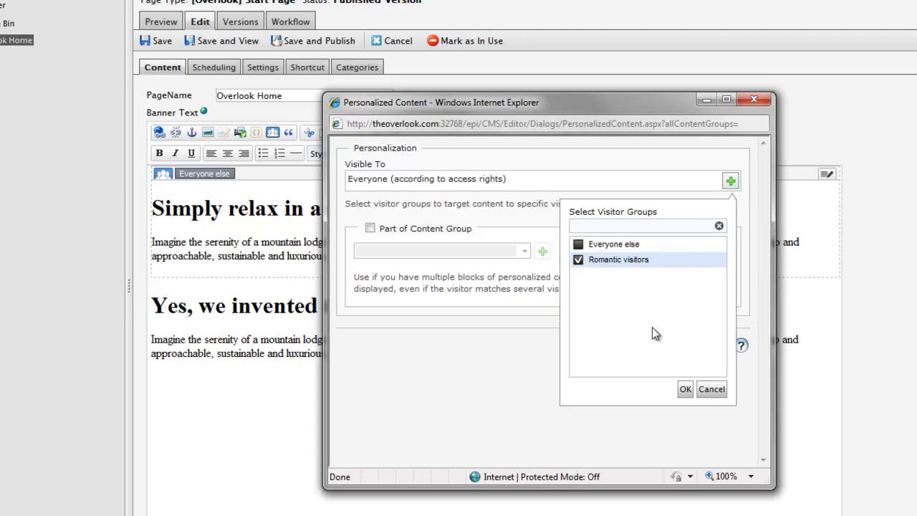
left_click(686, 390)
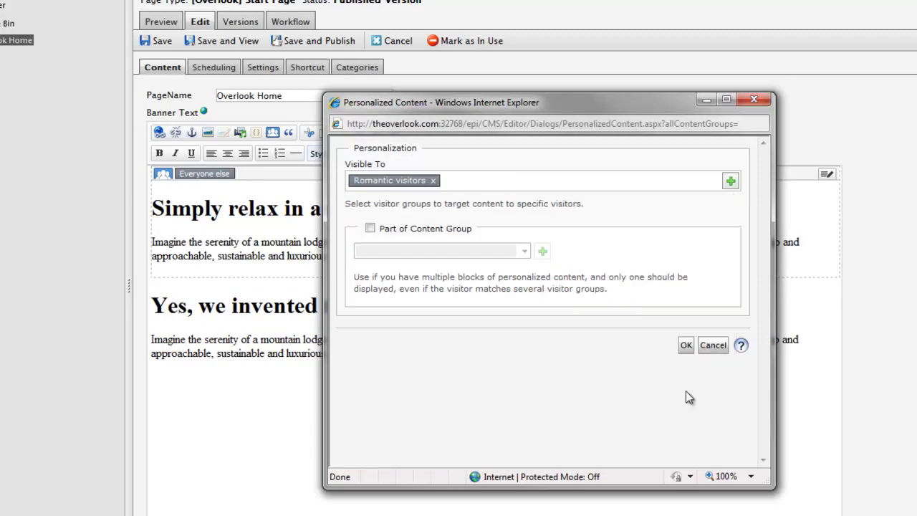
left_click(687, 344)
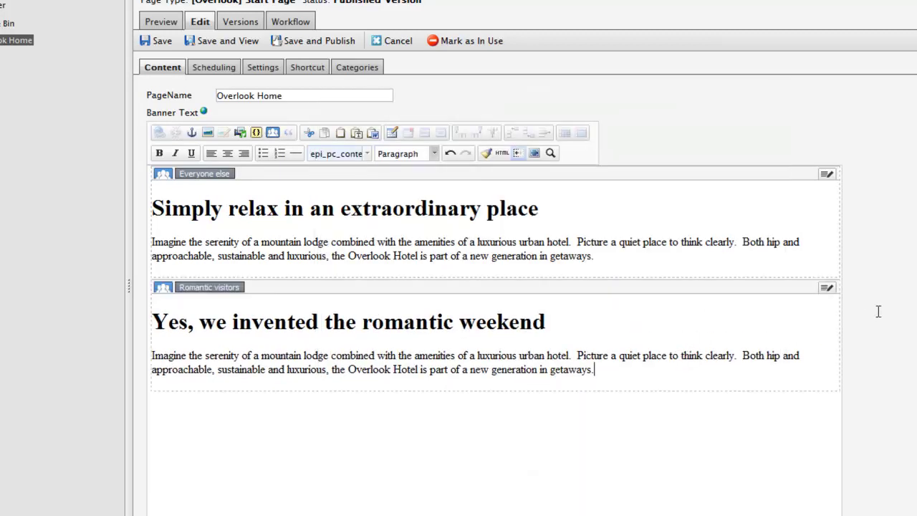
Personalize the golf Banner Image for the Everyone else group, then place the cursor below it.
scroll(466, 323, "down", 10)
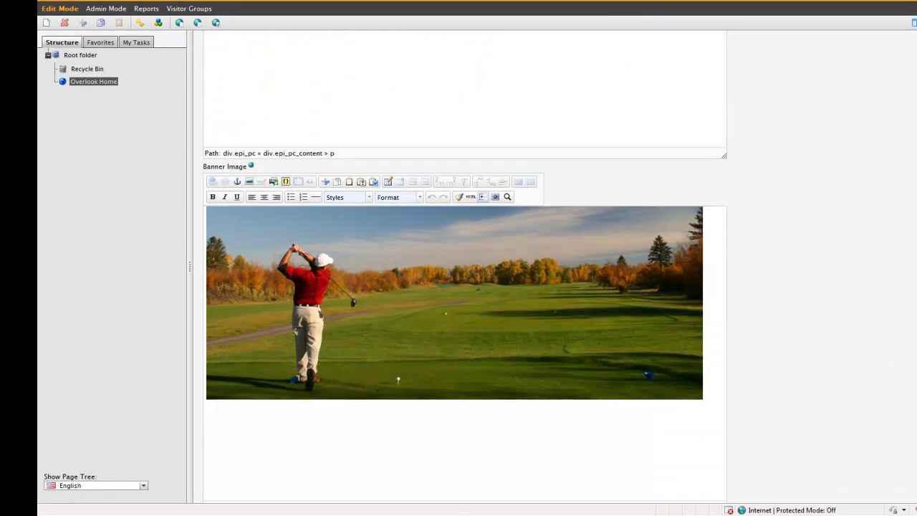
left_click(250, 240)
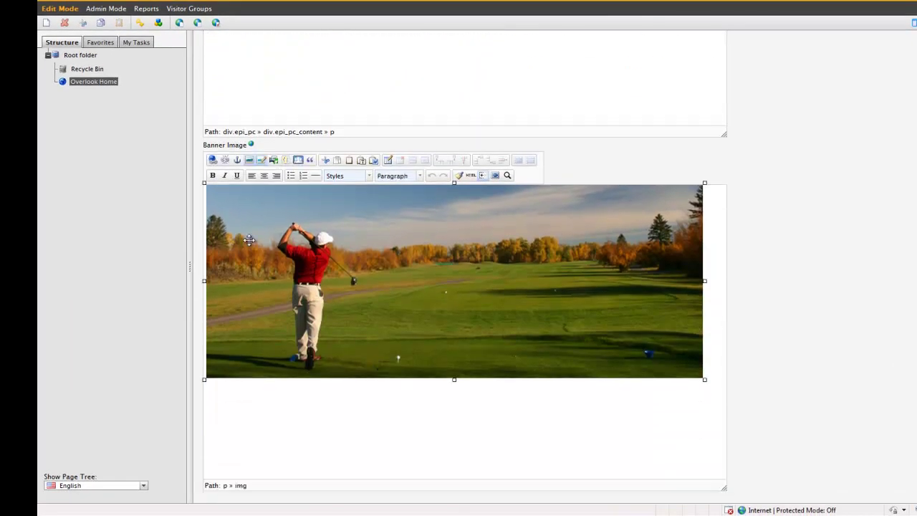
left_click(298, 160)
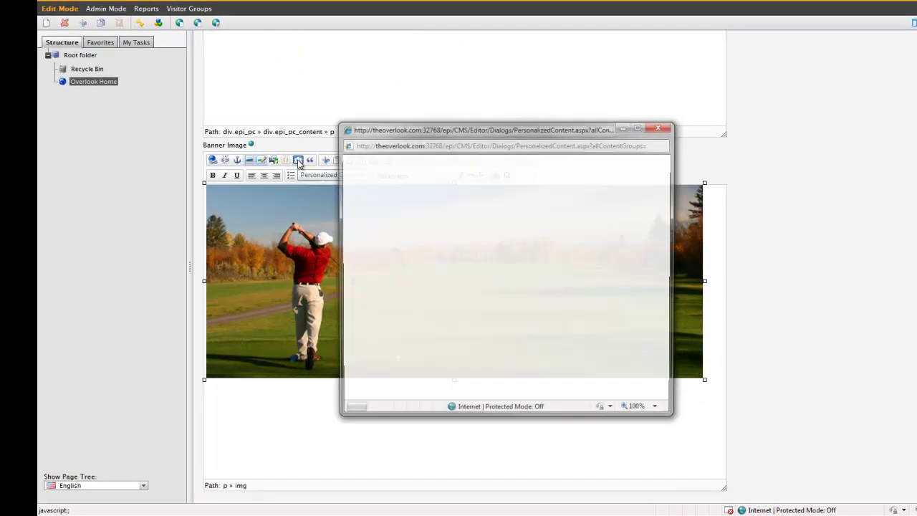
left_click(643, 188)
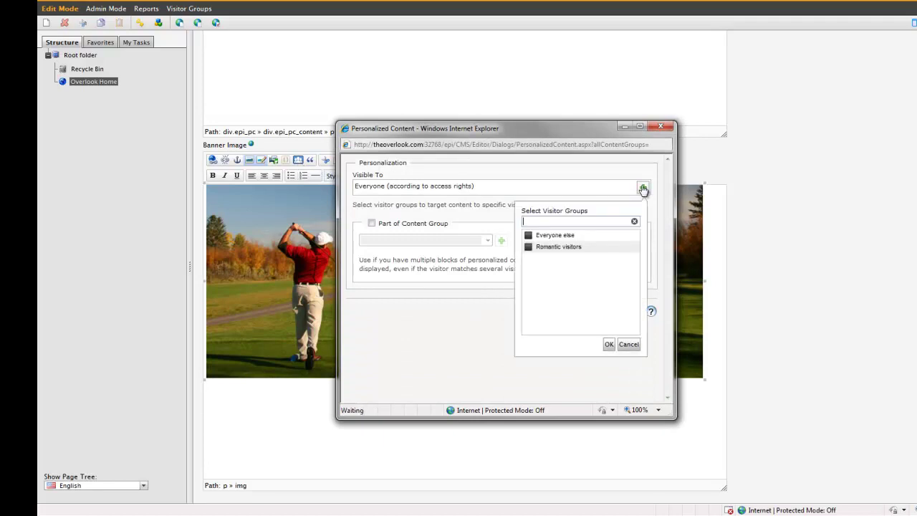
left_click(568, 237)
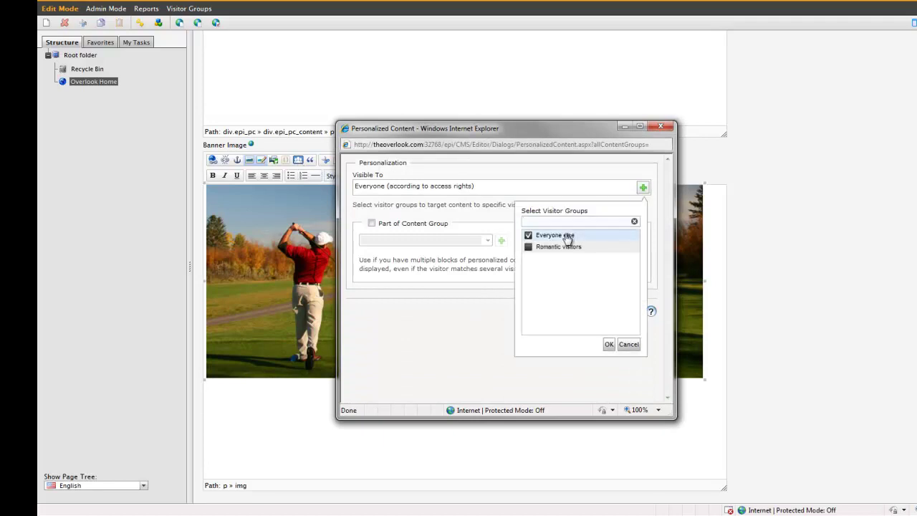
left_click(609, 344)
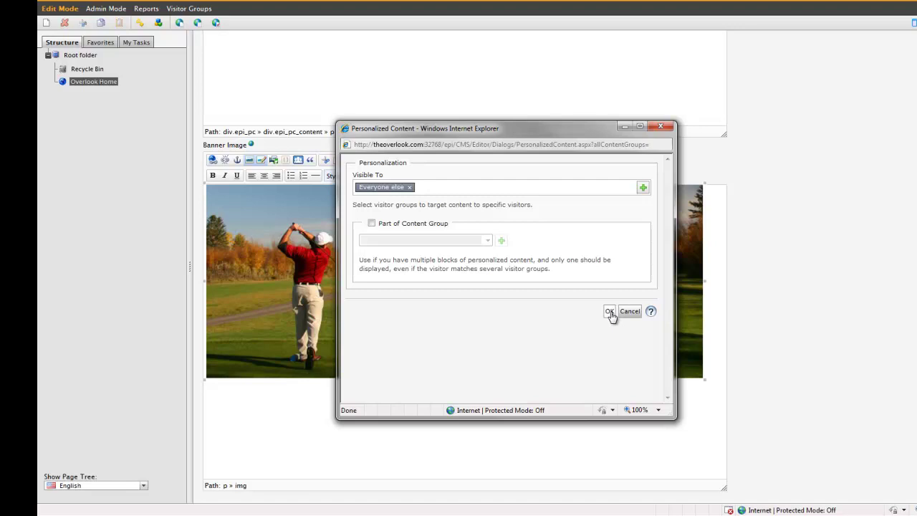
left_click(609, 311)
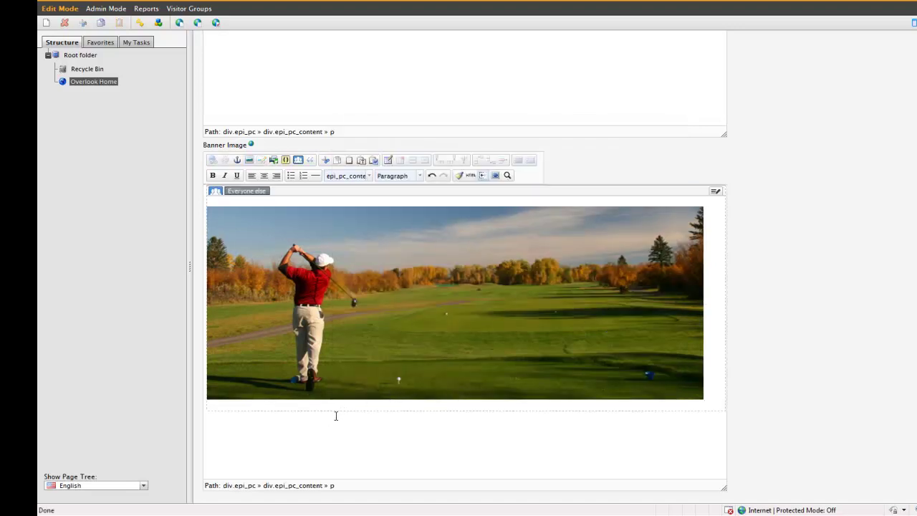
left_click(337, 416)
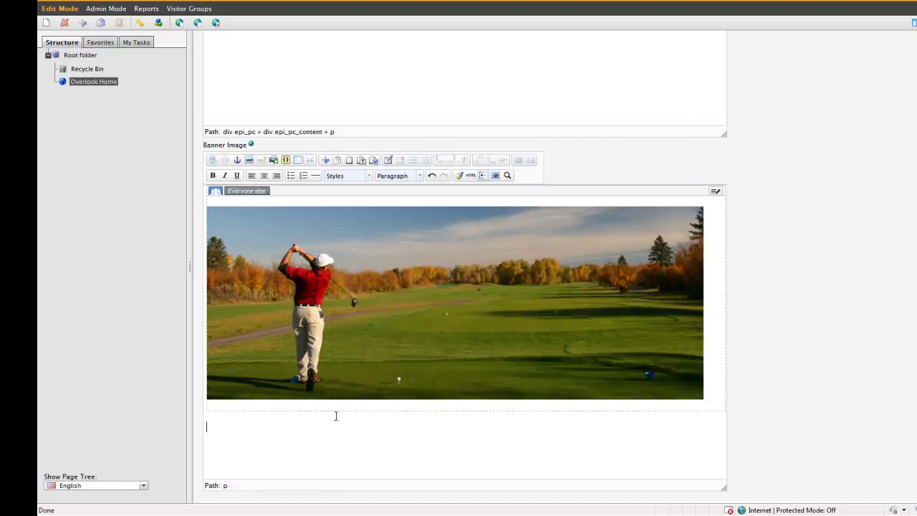
Insert romantic-banner.jpg from Global Files below the golf image, dismissing the description warning.
left_click(249, 160)
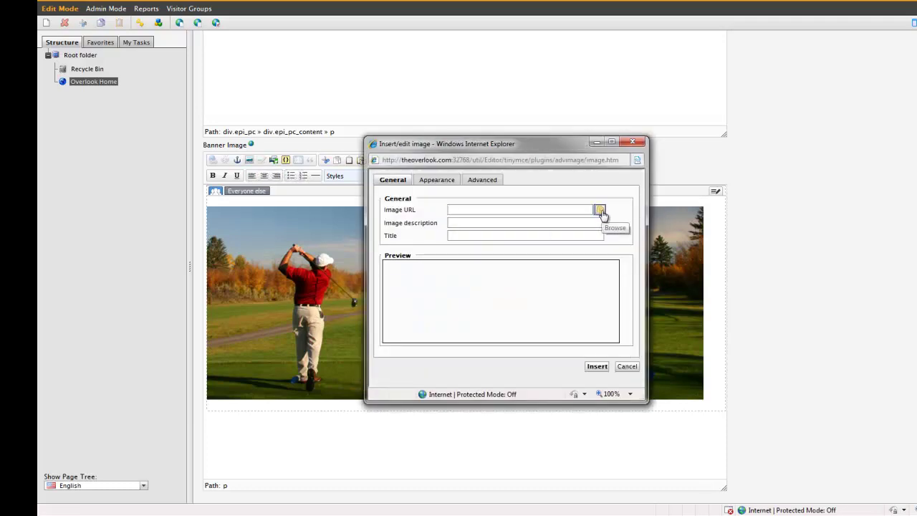
left_click(602, 210)
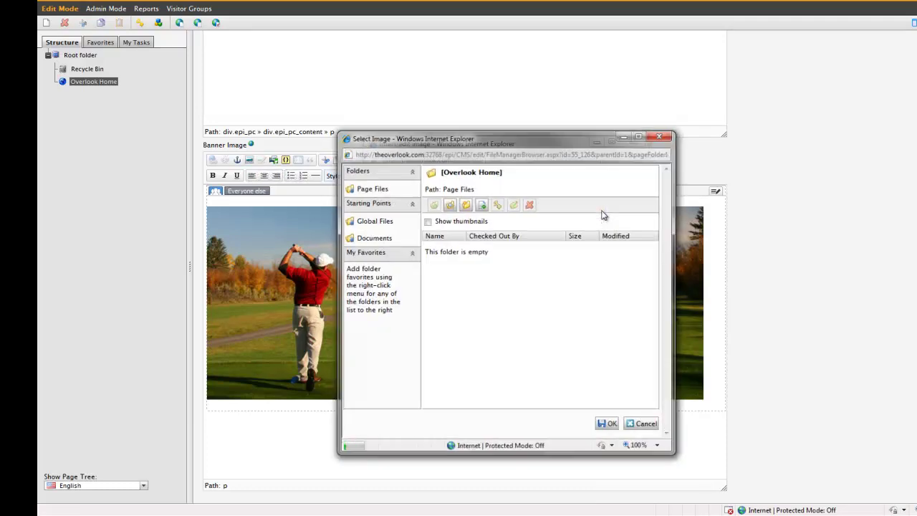
left_click(362, 225)
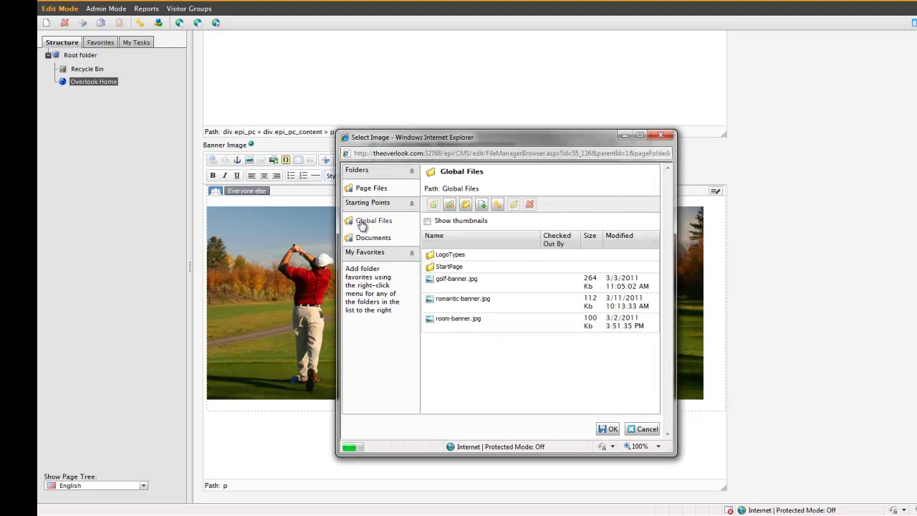
left_click(467, 304)
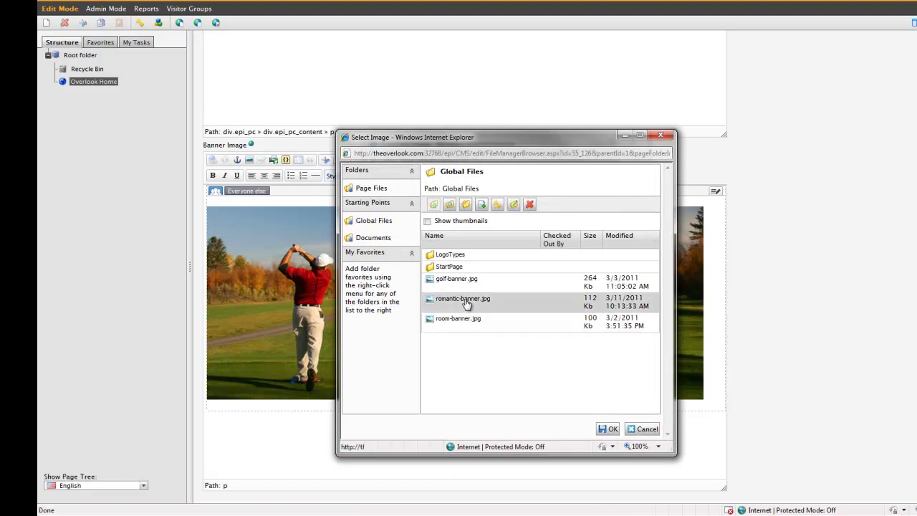
left_click(609, 428)
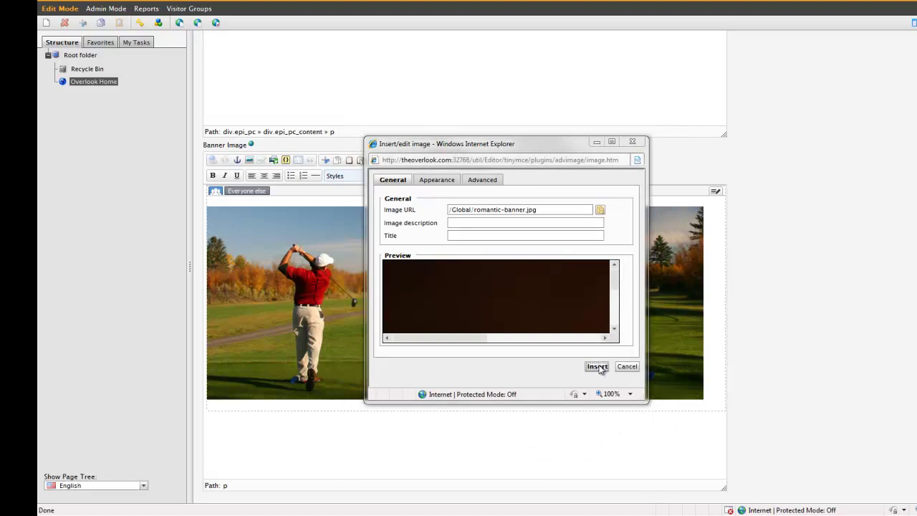
left_click(598, 366)
left_click(559, 280)
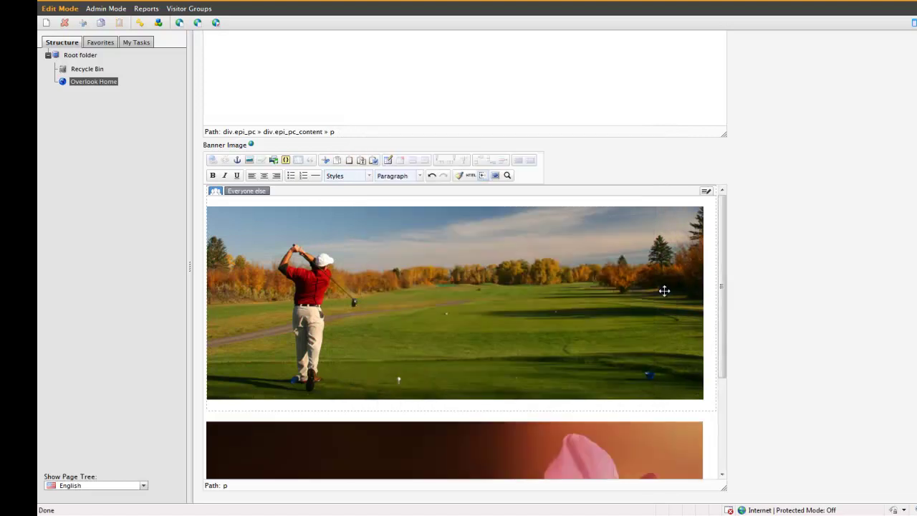
Personalize the flower banner image so it is visible only to Romantic visitors.
left_click_drag(720, 271, 721, 394)
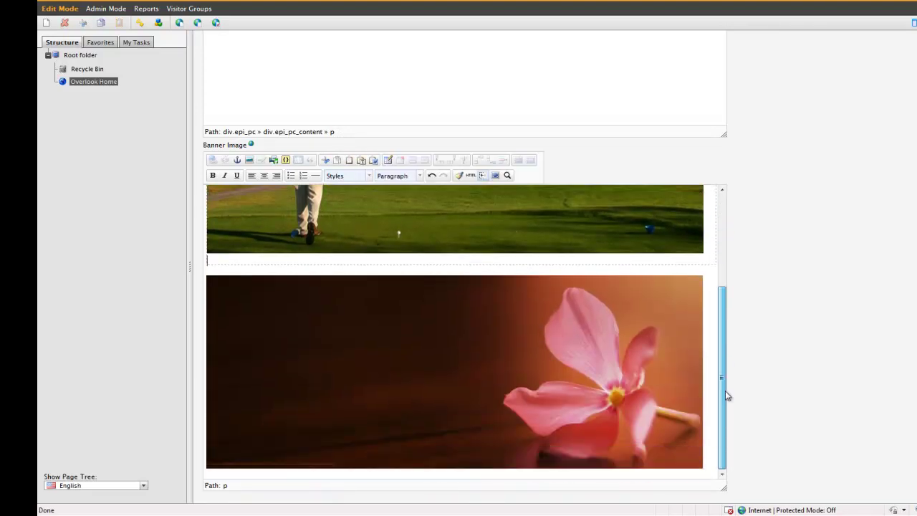
left_click(431, 340)
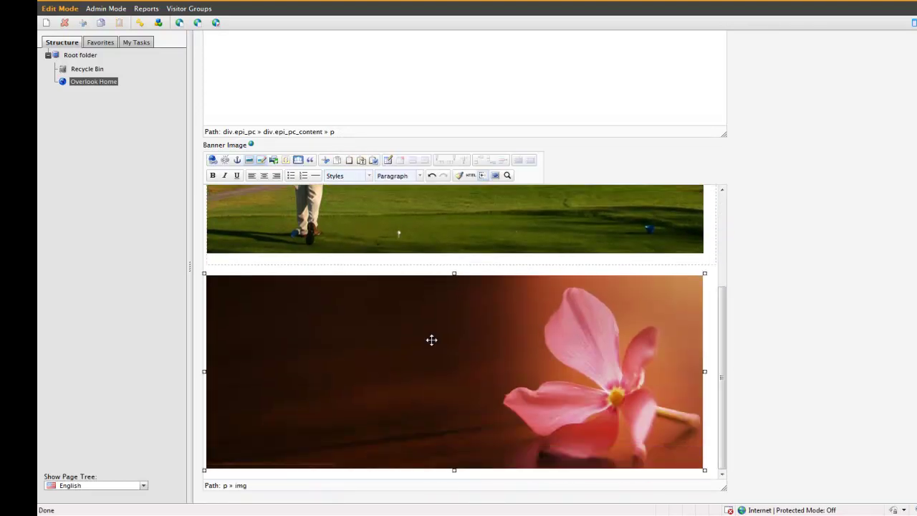
left_click(298, 160)
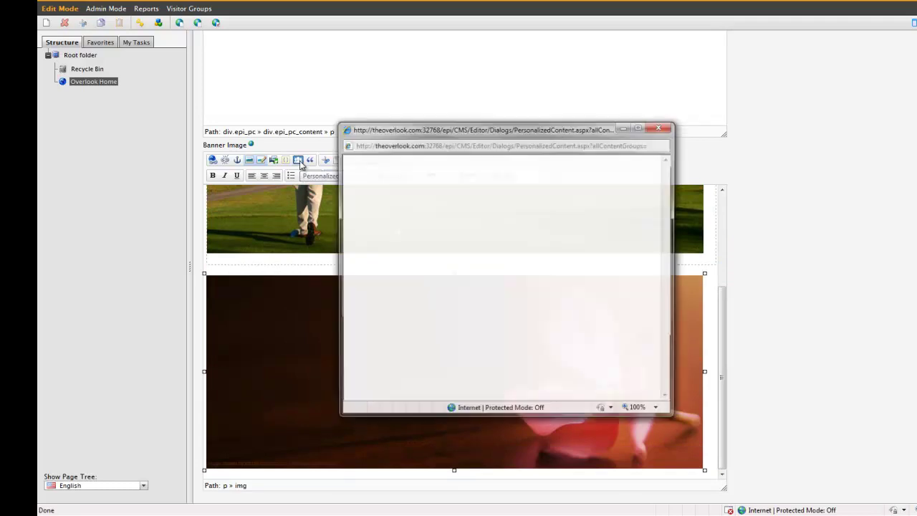
left_click(644, 188)
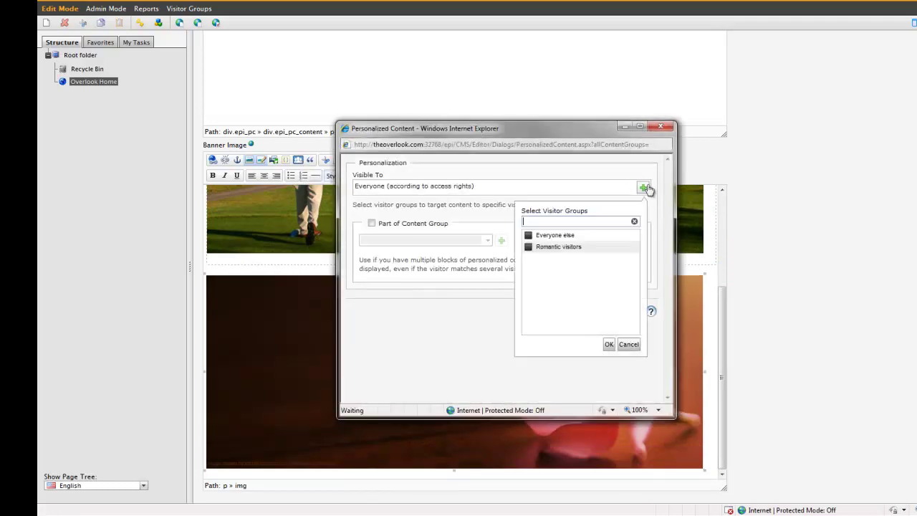
left_click(562, 248)
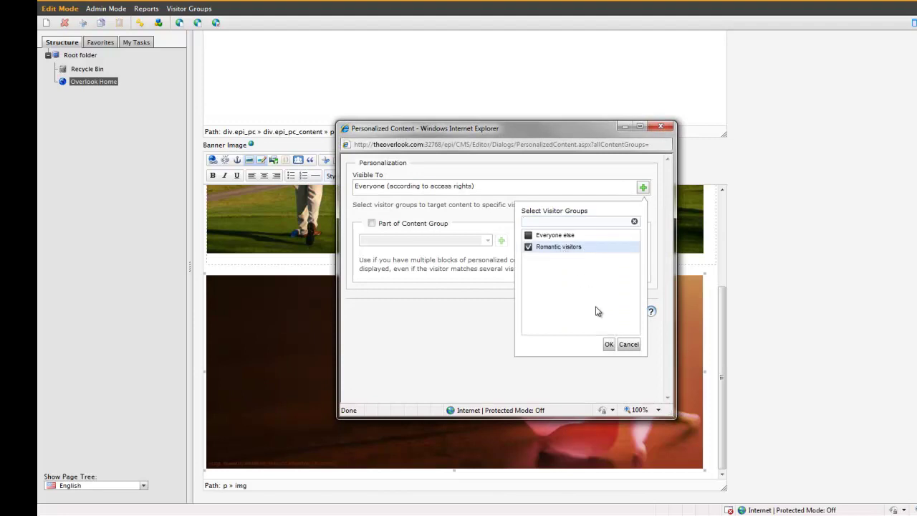
left_click(608, 344)
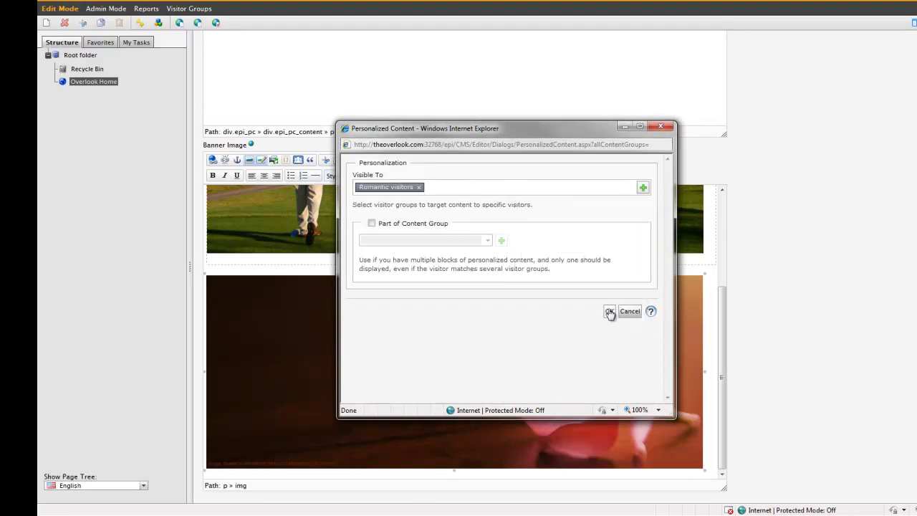
left_click(609, 311)
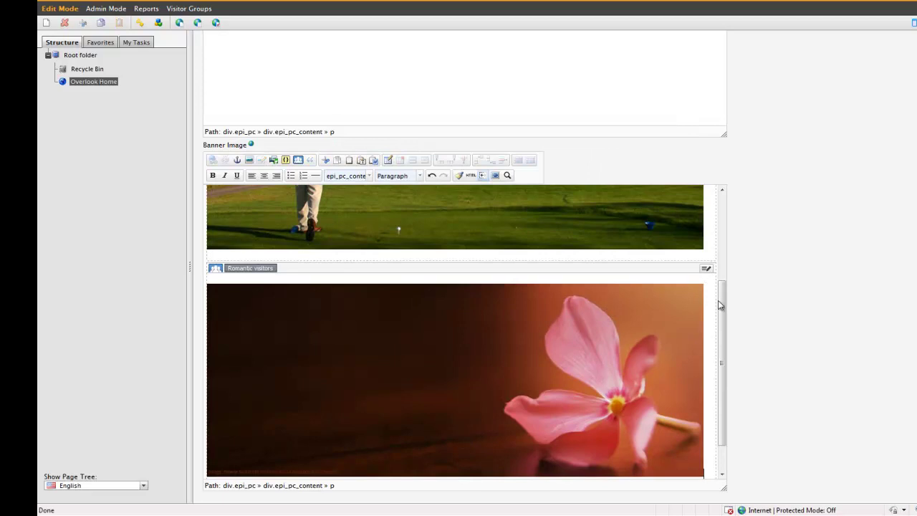
left_click_drag(723, 306, 729, 352)
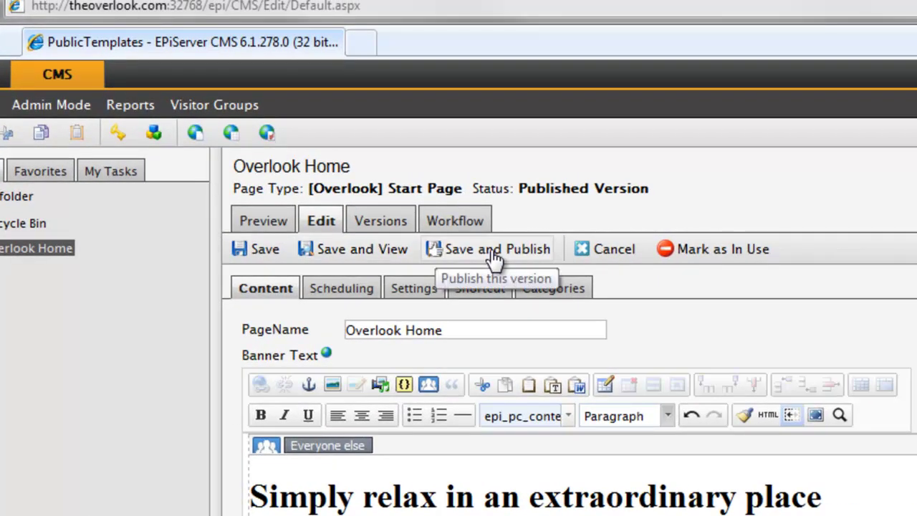
Publish Overlook Home, preview it as Romantic visitors, then switch the preview to Everyone else.
left_click(493, 256)
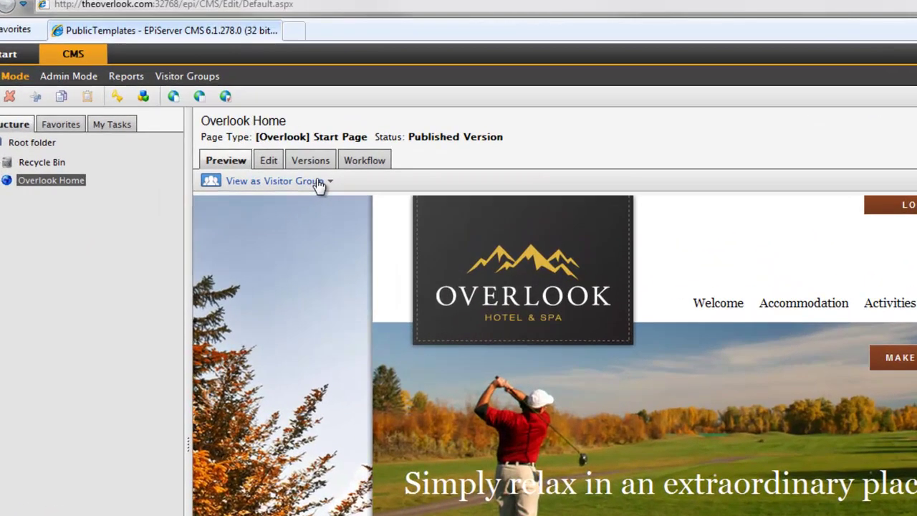
left_click(246, 121)
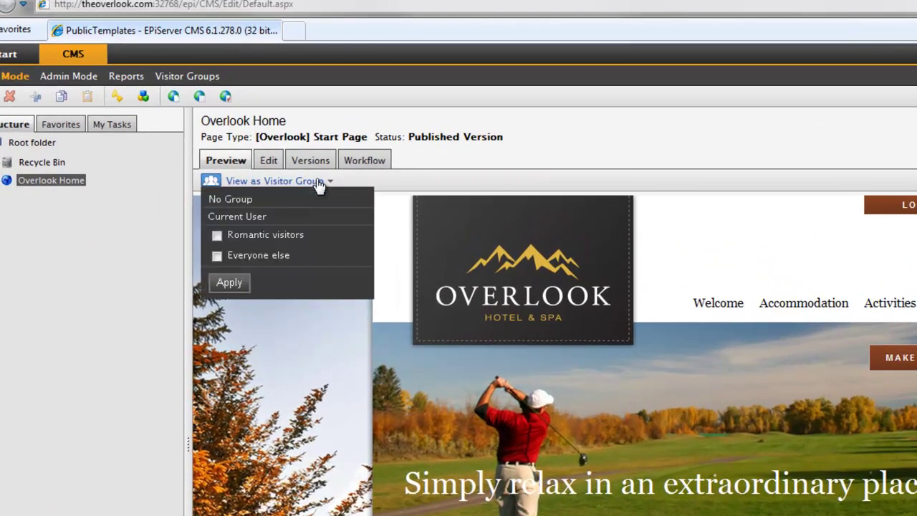
left_click(239, 281)
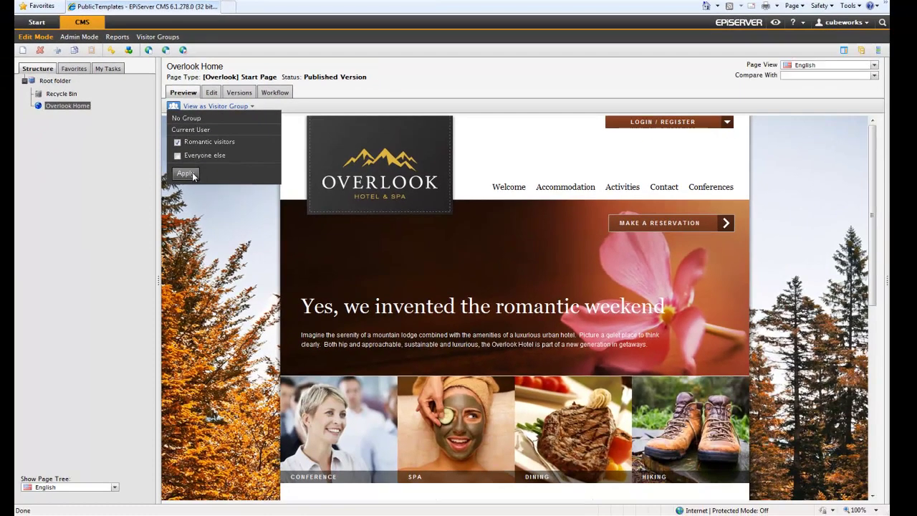
left_click(177, 155)
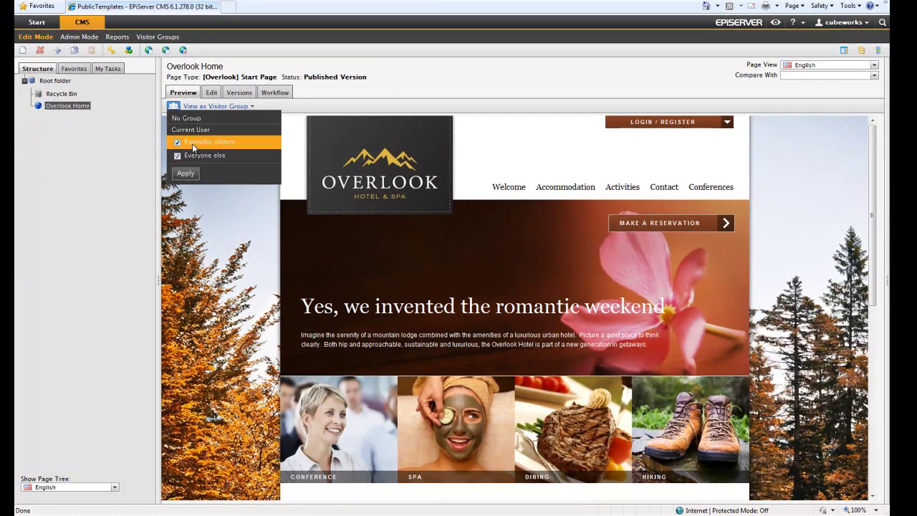
left_click(178, 142)
left_click(192, 176)
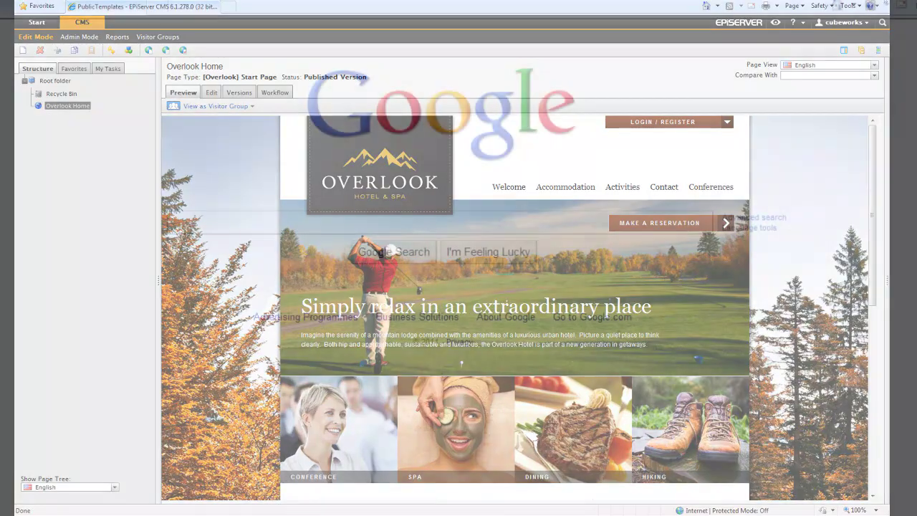
Google 'romantic weekend break' and open the Overlook - Hotel and Spa result.
type("romantic weeken")
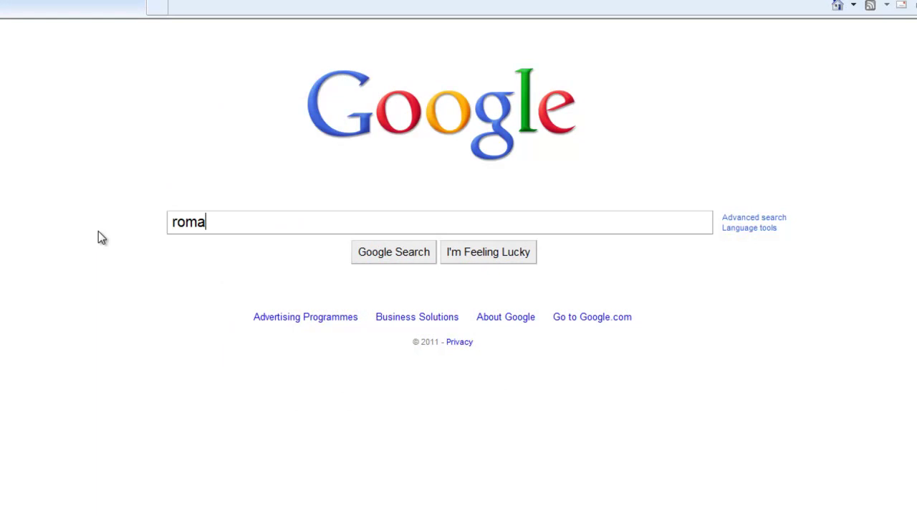
type("d break")
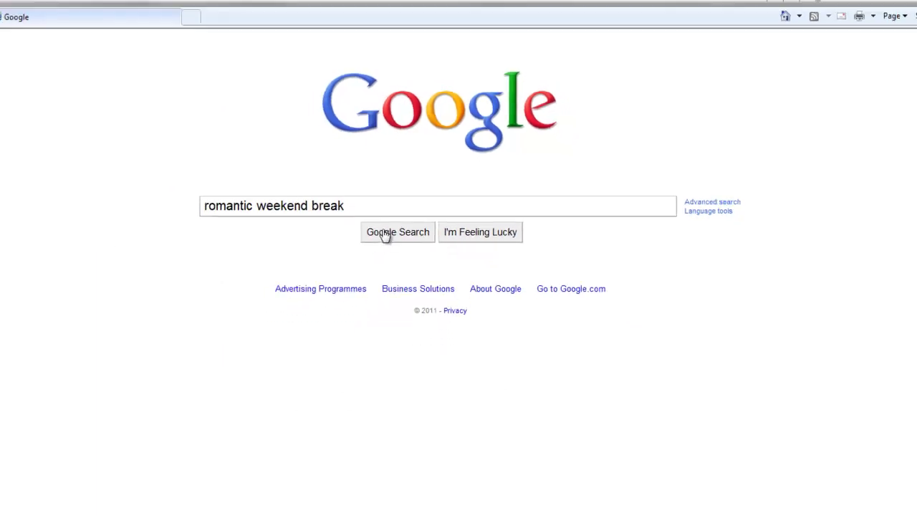
left_click(393, 251)
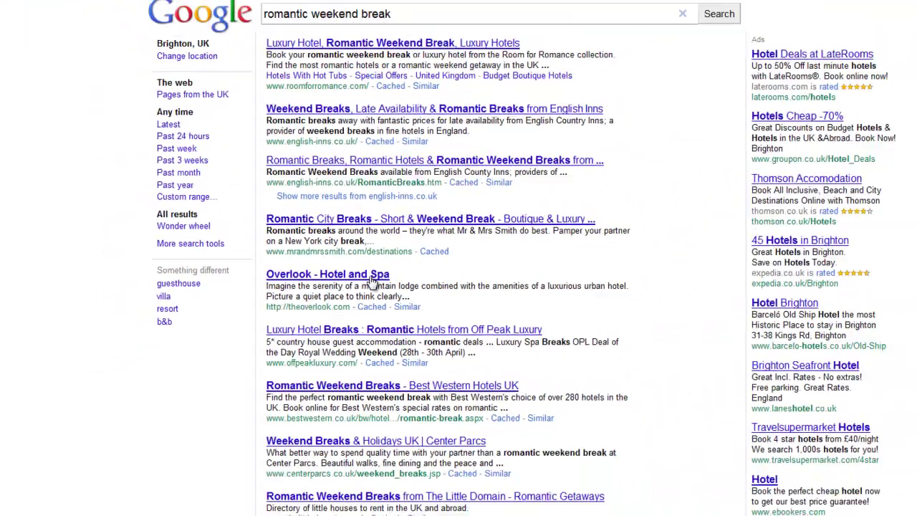
left_click(372, 276)
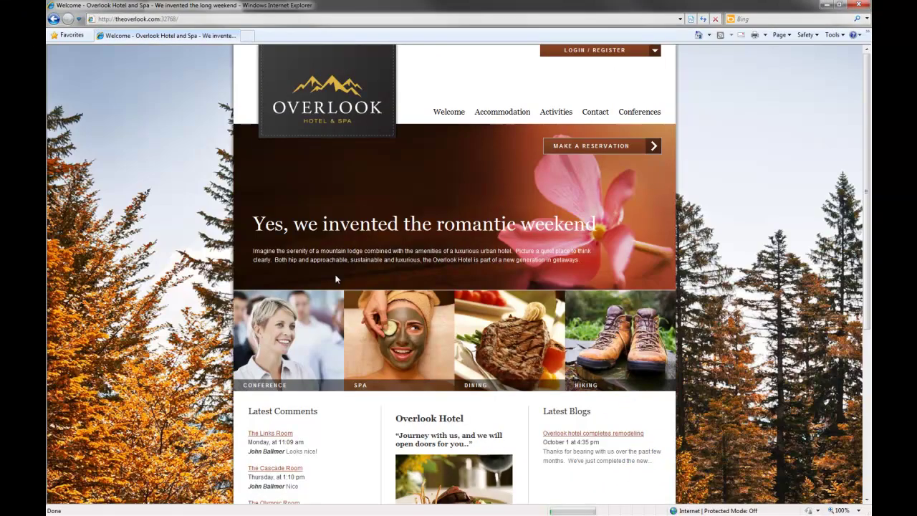